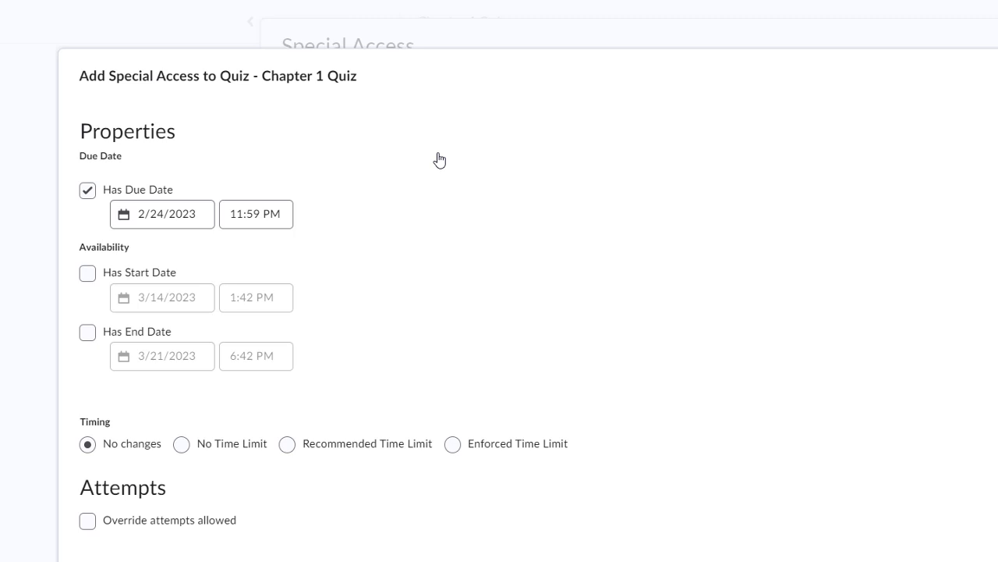
# Select the first student in the Users list for special access to the Chapter 1 Quiz.
pyautogui.scroll(-5, 434, 234)
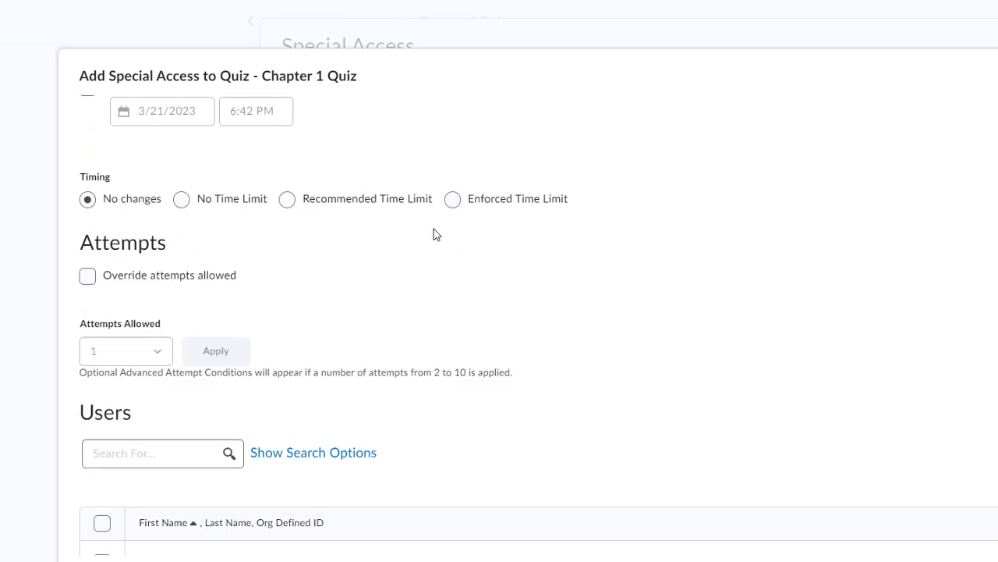
pyautogui.scroll(-3, 435, 231)
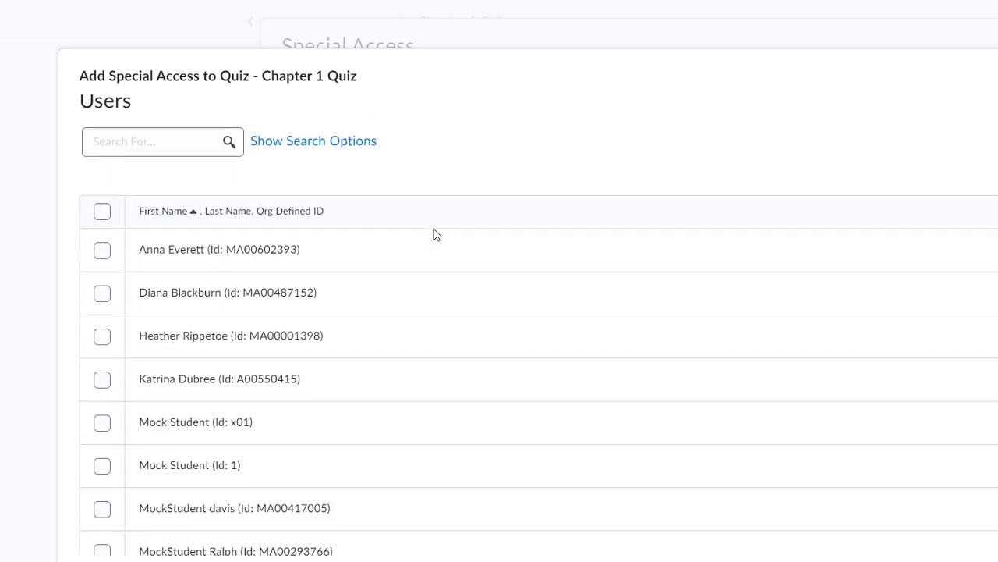
pyautogui.click(102, 250)
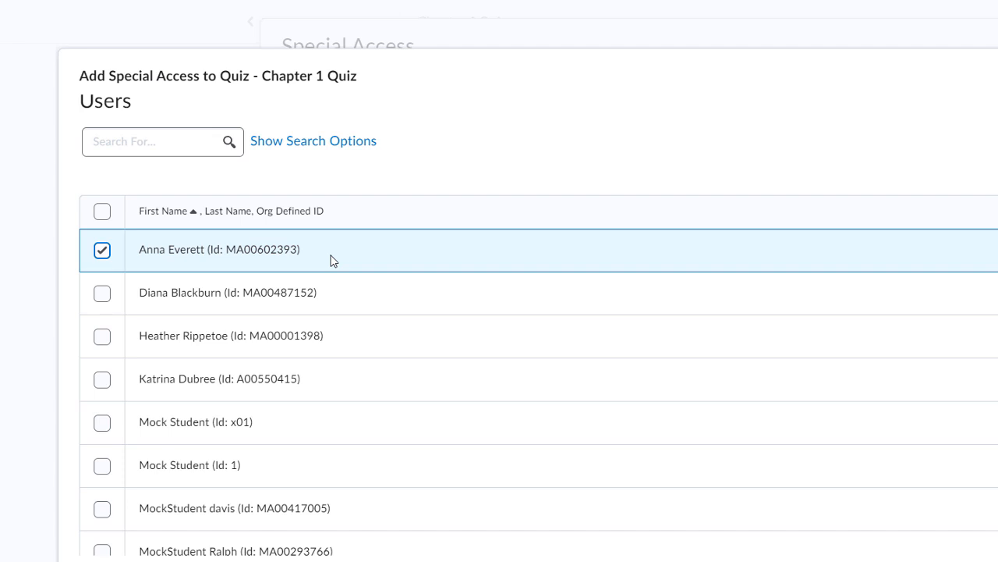
# Pick March 4, 2023 as the due date in the quiz's special access properties.
pyautogui.scroll(2, 348, 260)
pyautogui.scroll(5, 349, 267)
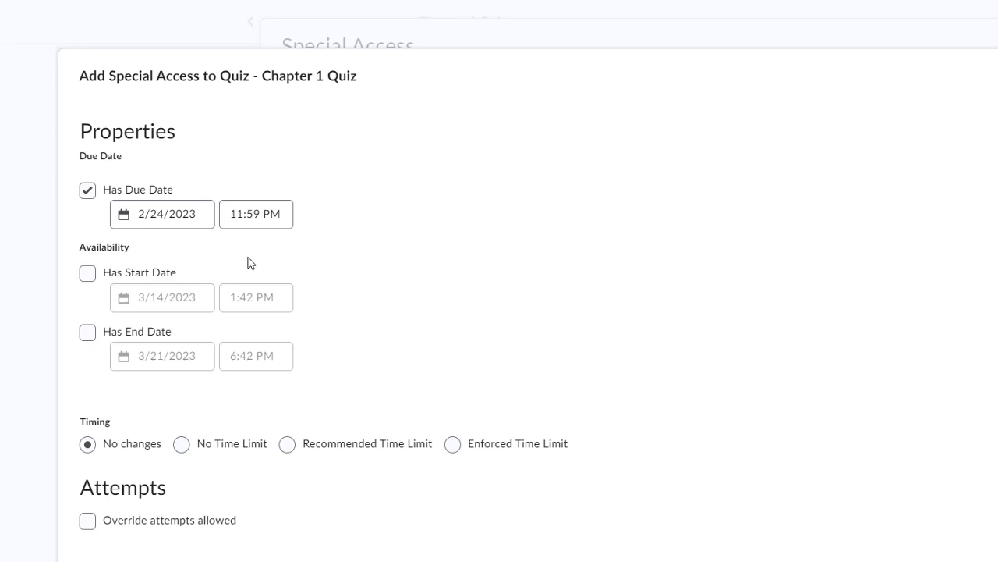
pyautogui.click(130, 215)
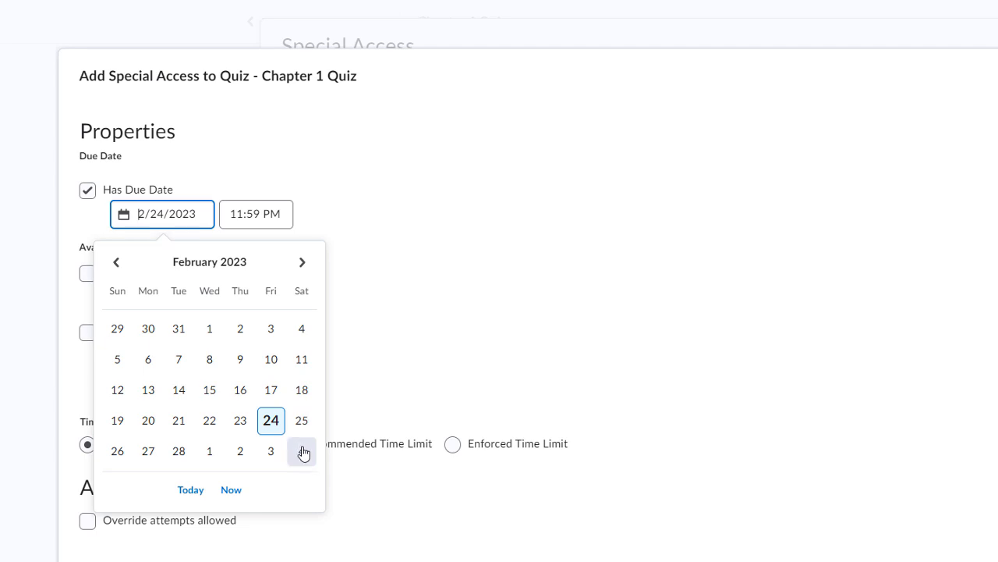
pyautogui.click(303, 452)
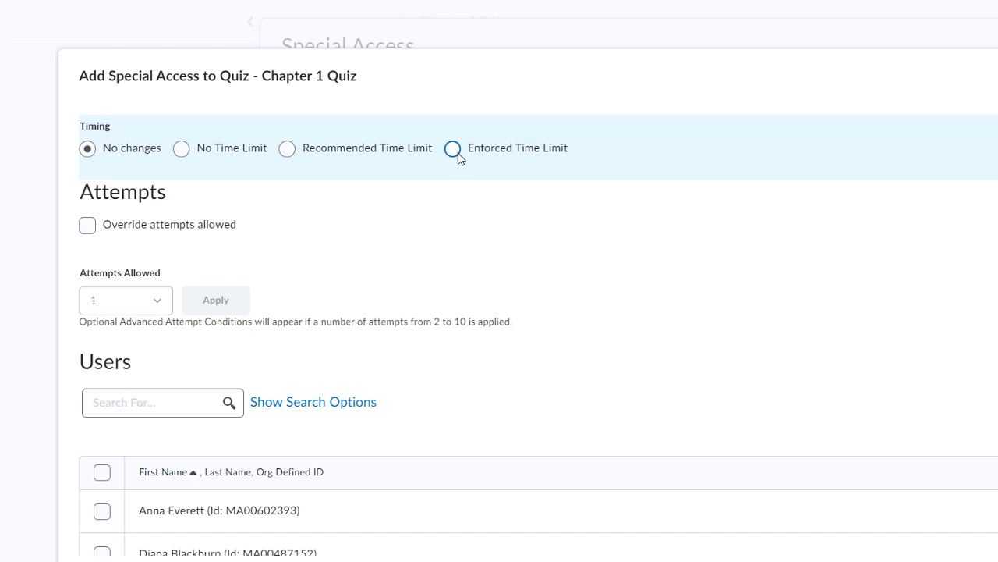
# Switch the quiz timing to an enforced time limit with a multiplier of 1.5 times the original quiz time.
pyautogui.click(454, 153)
pyautogui.click(168, 329)
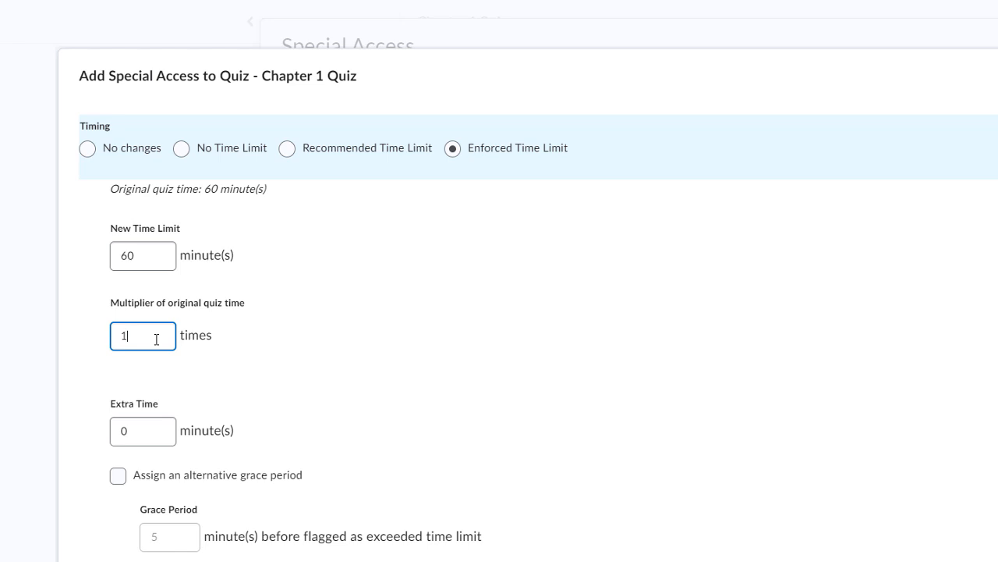
pyautogui.write('.5')
pyautogui.click(207, 395)
# Set the multiplier of the original quiz time to 2.
pyautogui.click(159, 335)
pyautogui.doubleClick(158, 337)
pyautogui.write('2')
pyautogui.click(224, 379)
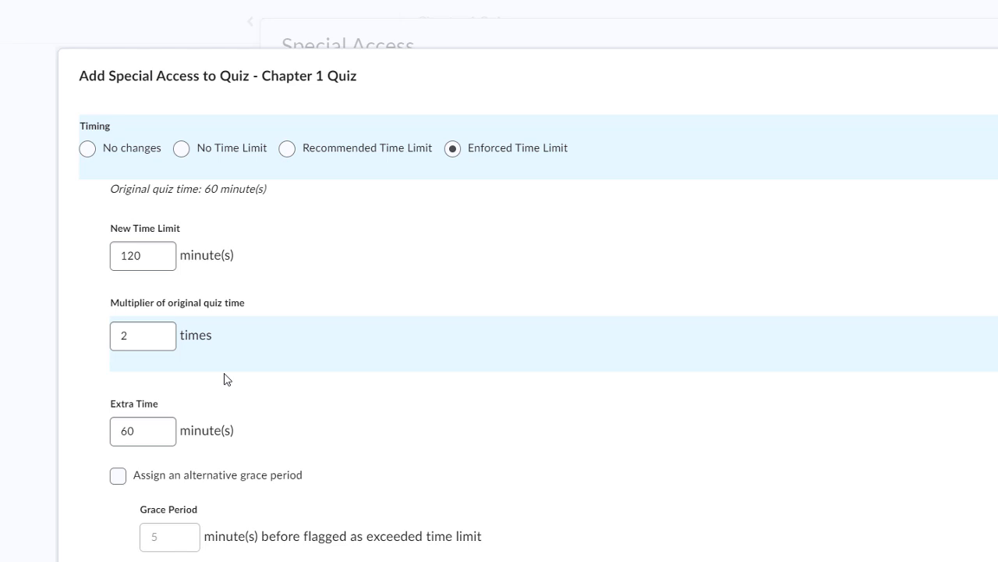
# Set the extra time for the enforced time limit to 15 minutes.
pyautogui.doubleClick(129, 434)
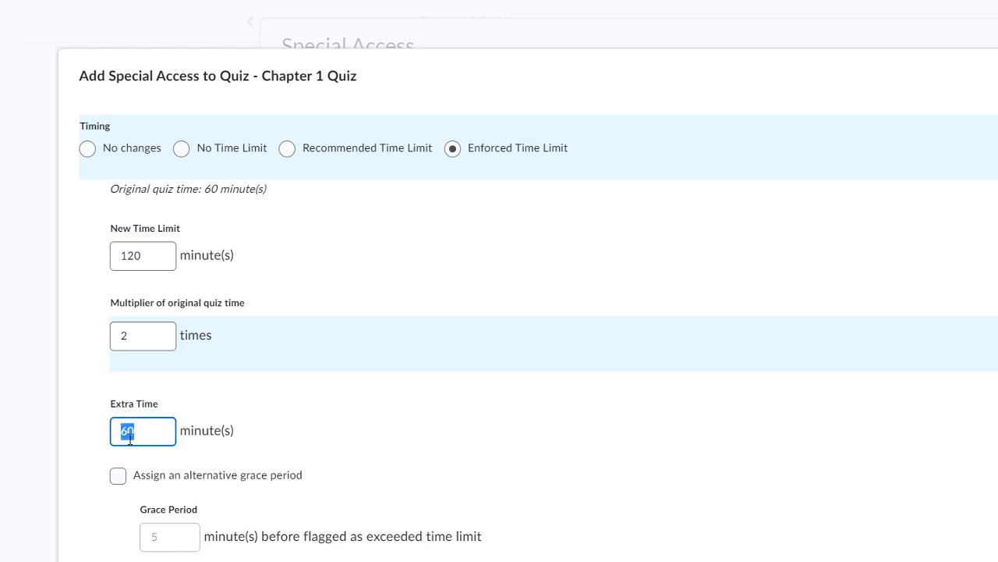
pyautogui.write('15')
pyautogui.click(224, 405)
# Assign an alternative grace period of 10 minutes before the attempt is flagged as exceeding the time limit.
pyautogui.scroll(-1, 223, 402)
pyautogui.moveTo(207, 407); pyautogui.dragTo(203, 408)
pyautogui.click(123, 407)
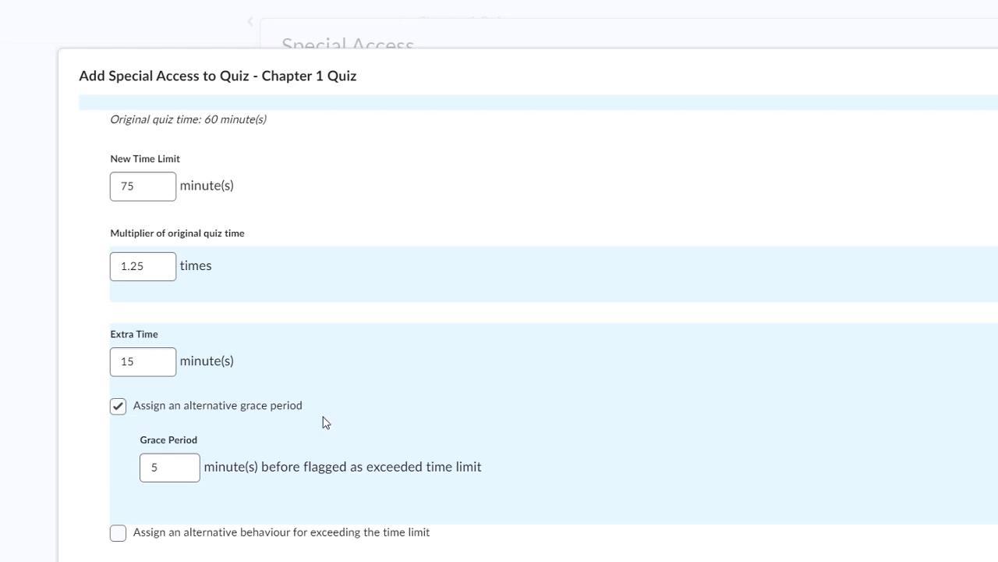
pyautogui.scroll(-1, 380, 429)
pyautogui.scroll(-1, 378, 428)
pyautogui.click(176, 330)
pyautogui.doubleClick(177, 331)
pyautogui.write('10')
pyautogui.click(241, 314)
# Assign an alternative exceeded-time behaviour that lets the student continue working but automatically scores the attempt as zero after an extended deadline.
pyautogui.scroll(-1, 241, 313)
pyautogui.click(239, 328)
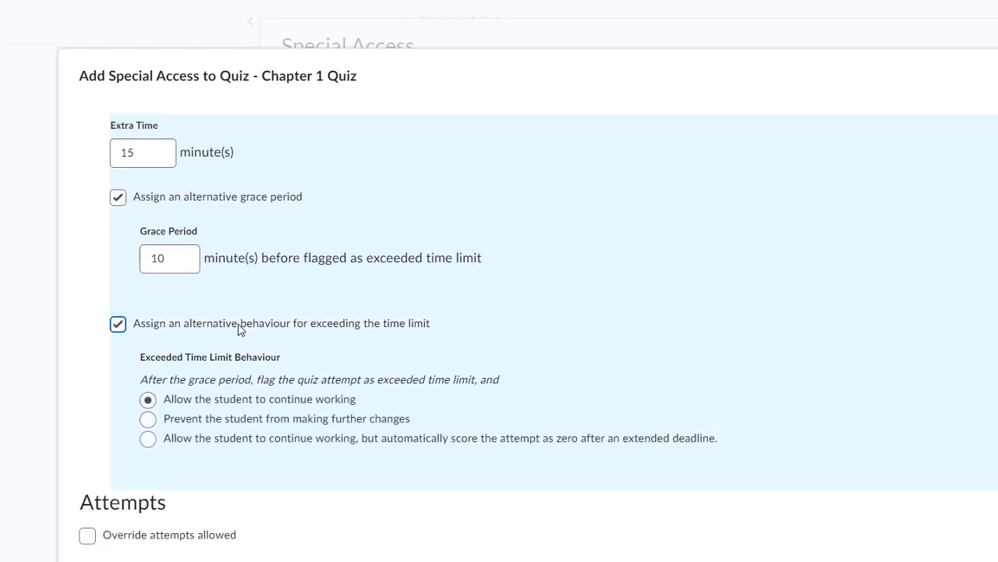
pyautogui.click(267, 441)
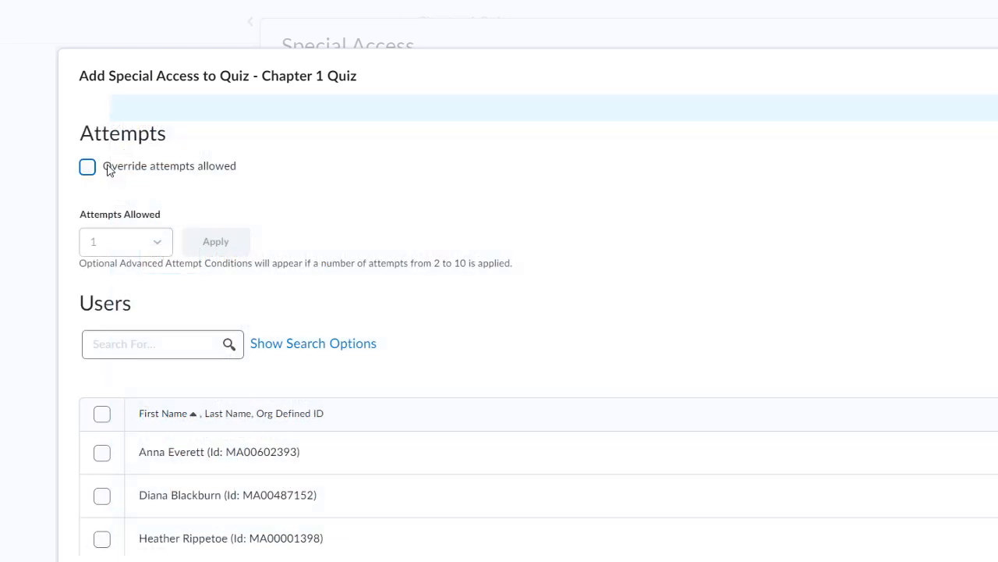
# Override the attempts allowed with 2 attempts, apply it, and save the student's special access.
pyautogui.click(95, 169)
pyautogui.click(169, 242)
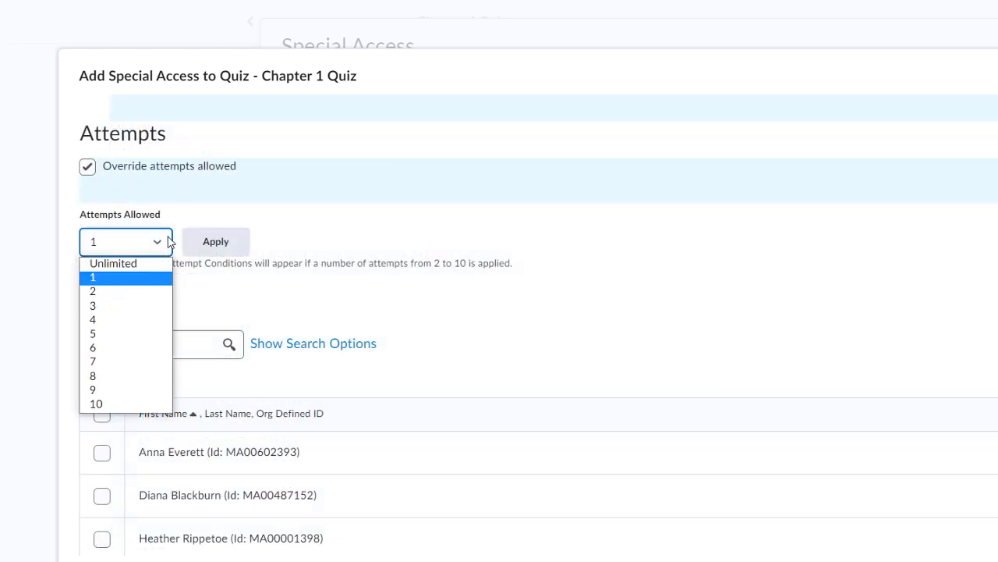
pyautogui.click(162, 290)
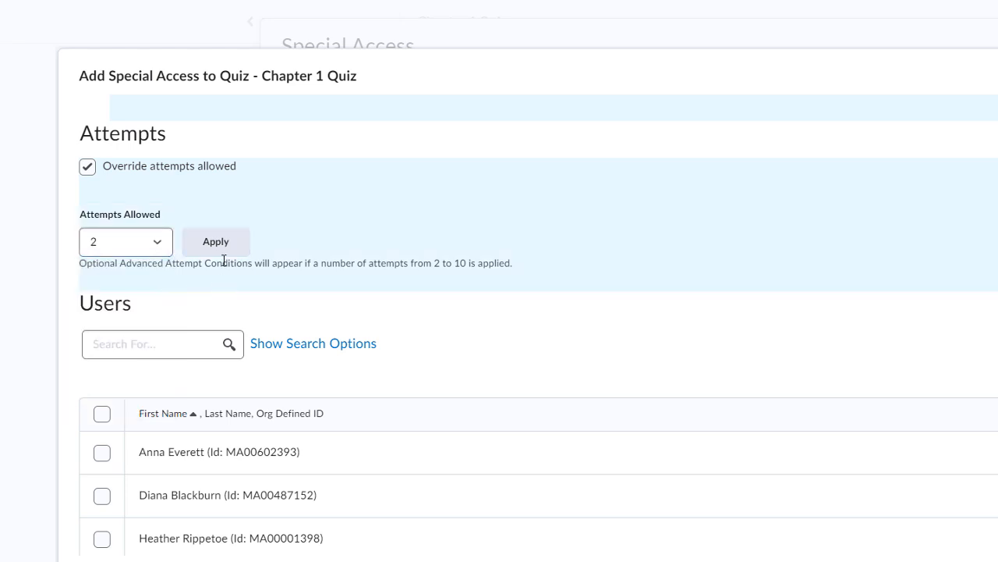
pyautogui.click(224, 251)
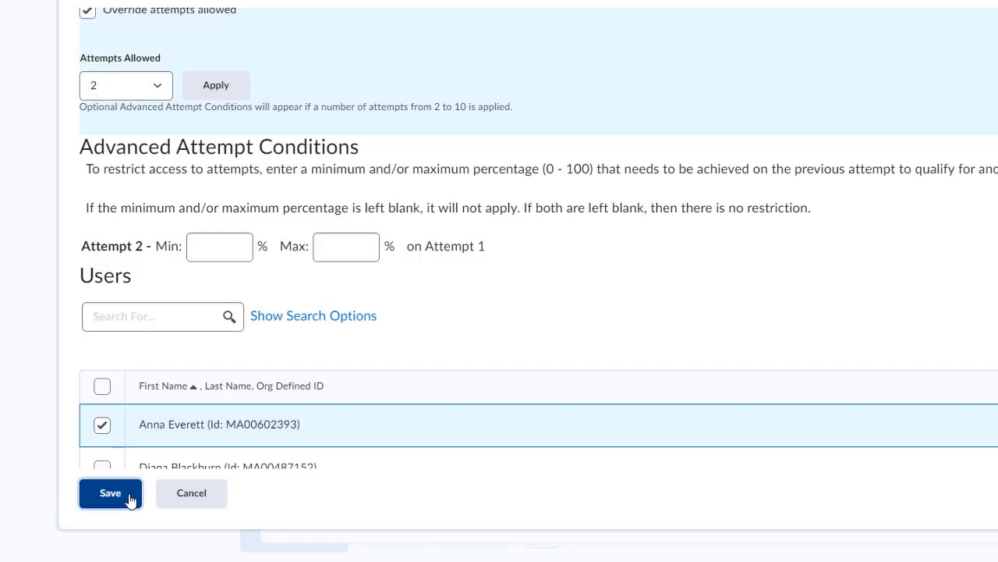
pyautogui.click(124, 496)
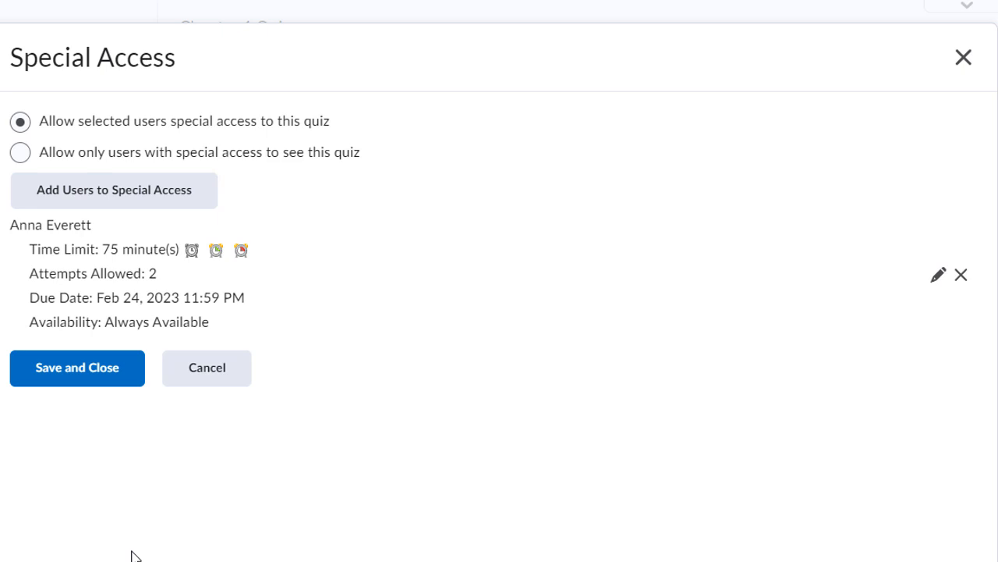
pyautogui.moveTo(193, 254)
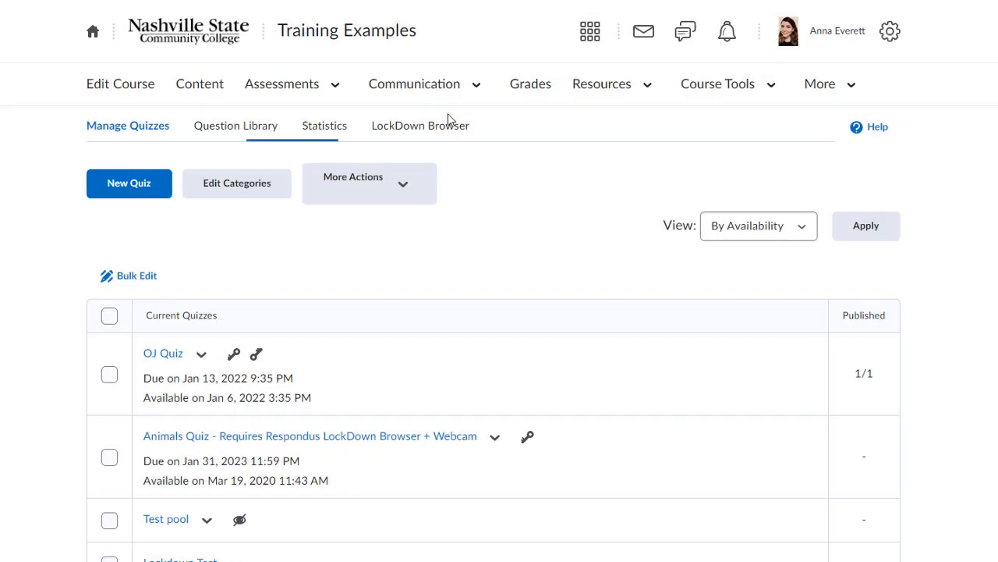
# Go to the course Classlist and open the accommodations editor for the third student listed.
pyautogui.click(445, 84)
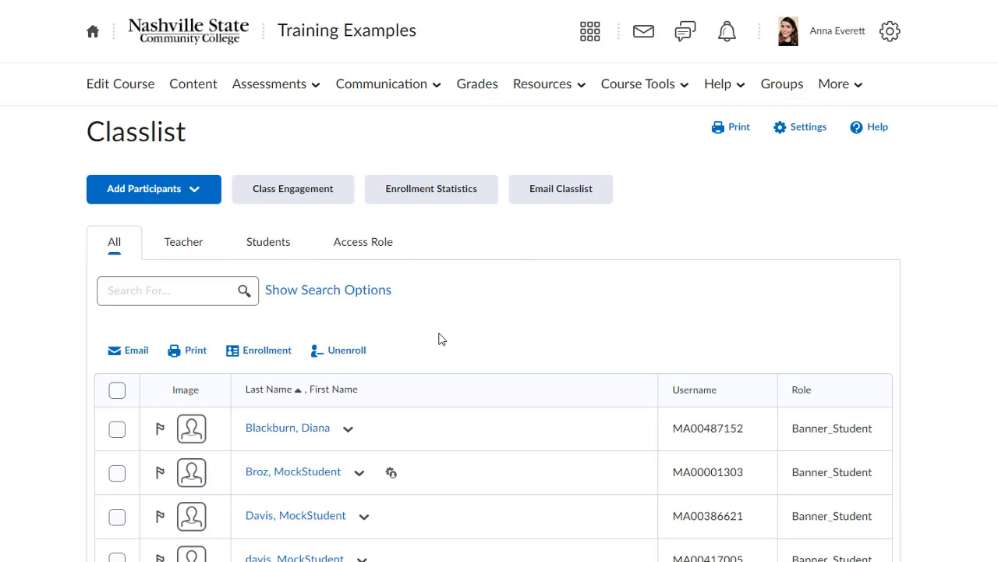
pyautogui.click(118, 518)
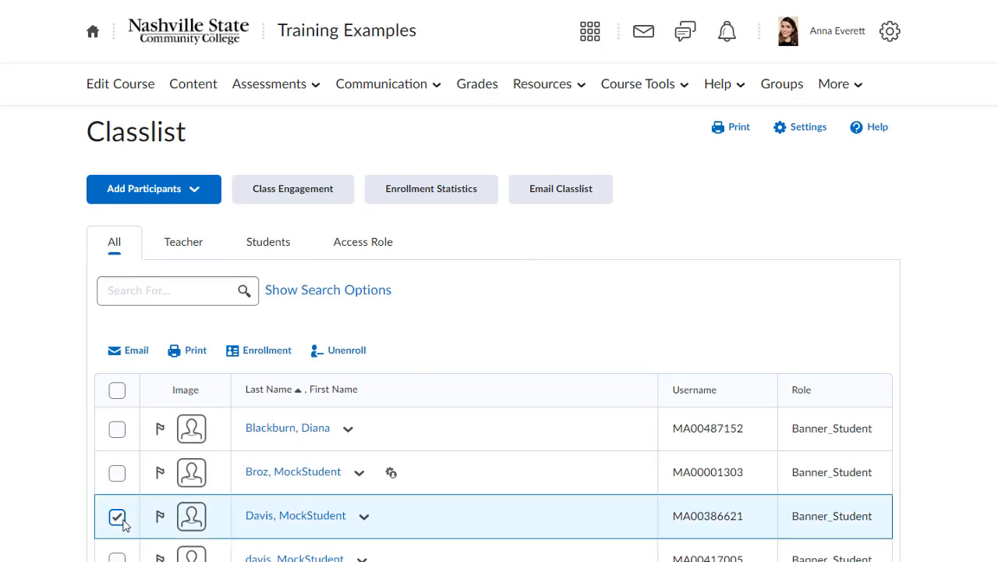
pyautogui.click(364, 517)
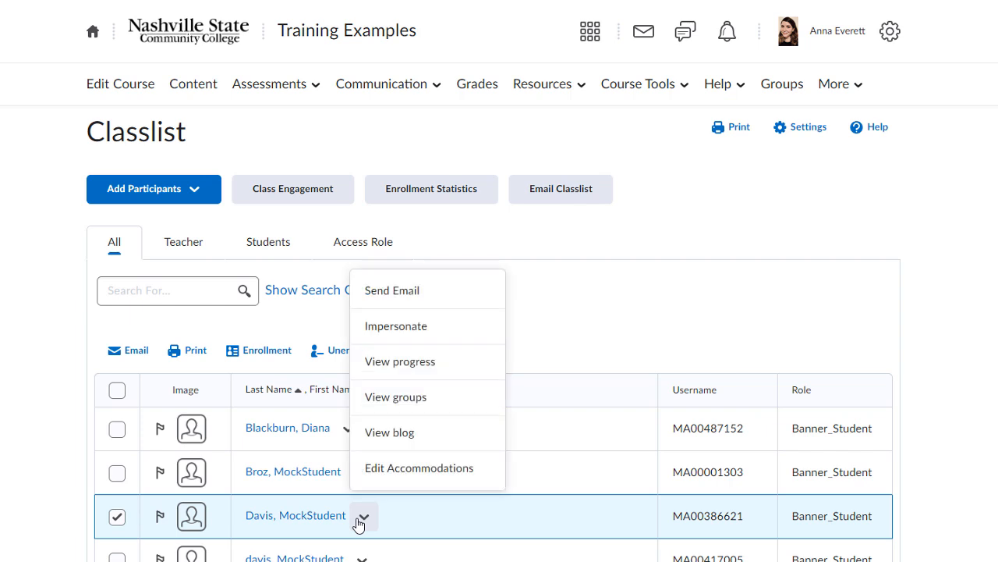
pyautogui.click(398, 473)
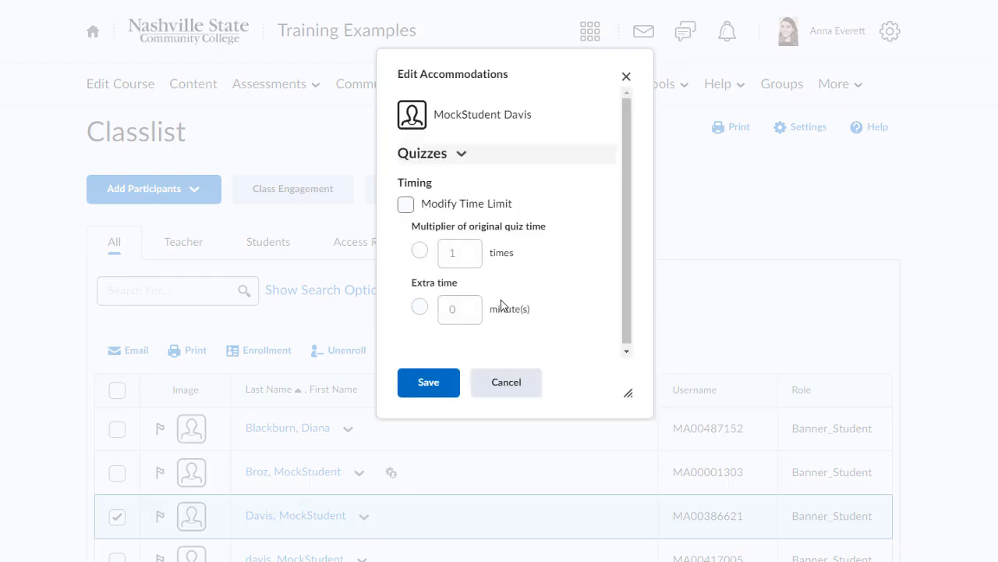
# Enable the modified quiz time limit for the student with a multiplier of 1.5 times the original quiz time.
pyautogui.click(406, 205)
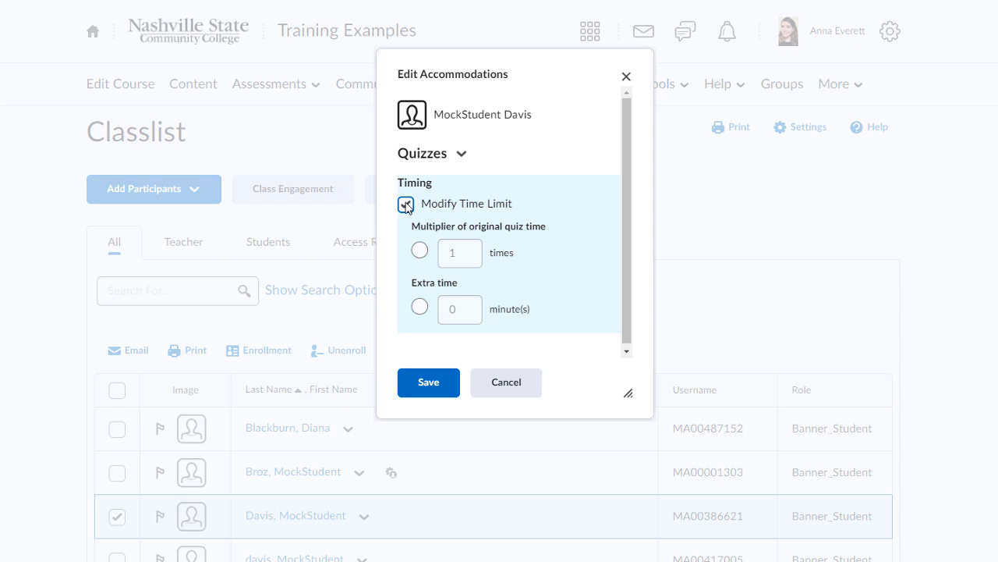
pyautogui.click(419, 249)
pyautogui.click(459, 253)
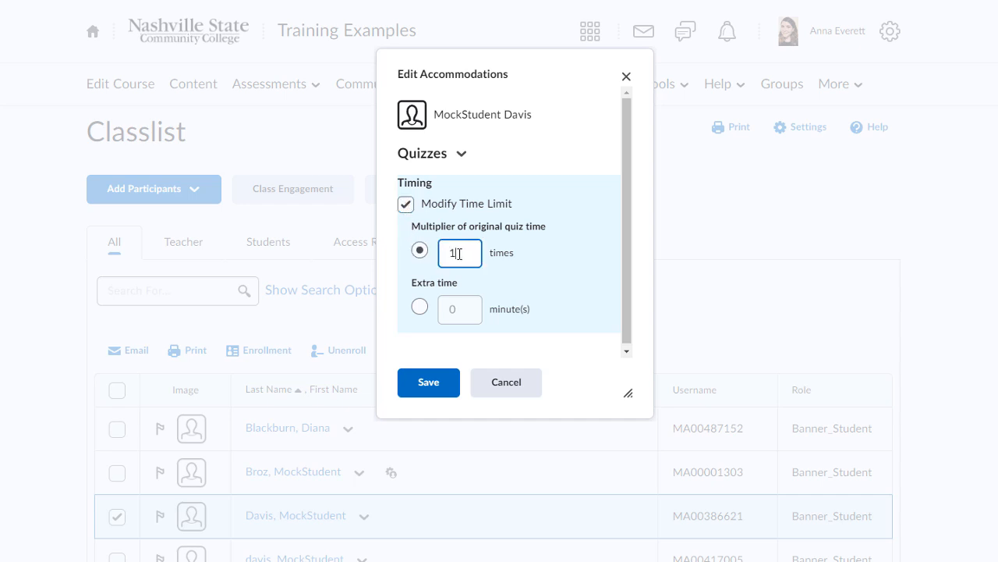
pyautogui.write('.5')
# Switch the student's time accommodation to 15 minutes of extra time and save the accommodations.
pyautogui.click(420, 306)
pyautogui.moveTo(460, 312); pyautogui.dragTo(442, 316)
pyautogui.write('15')
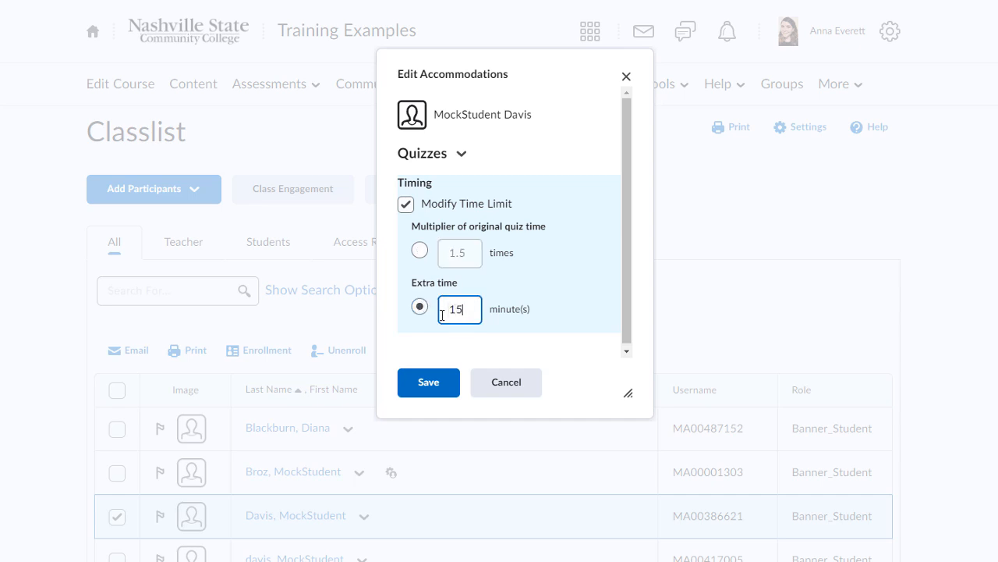
pyautogui.click(478, 290)
pyautogui.click(436, 383)
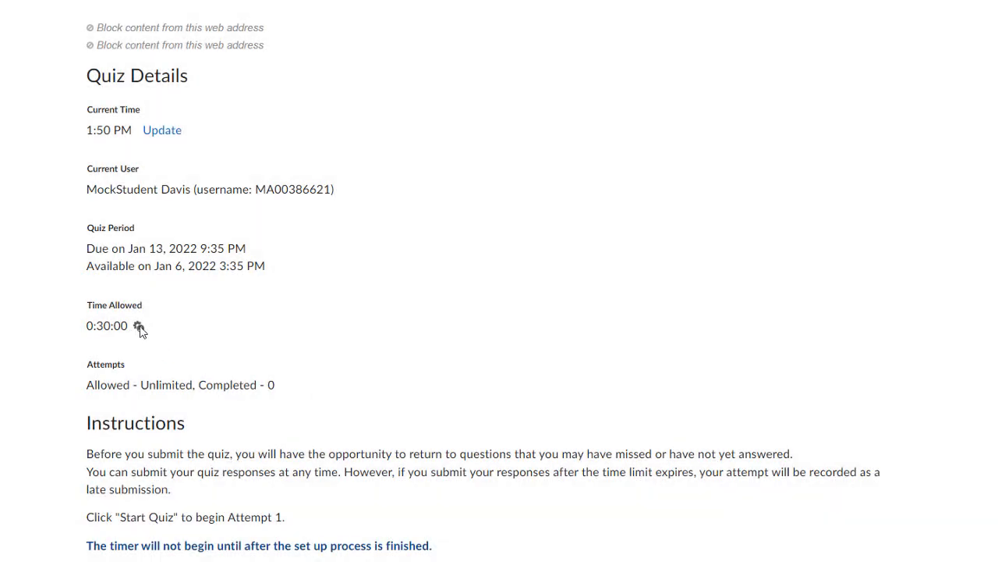
pyautogui.moveTo(138, 328)
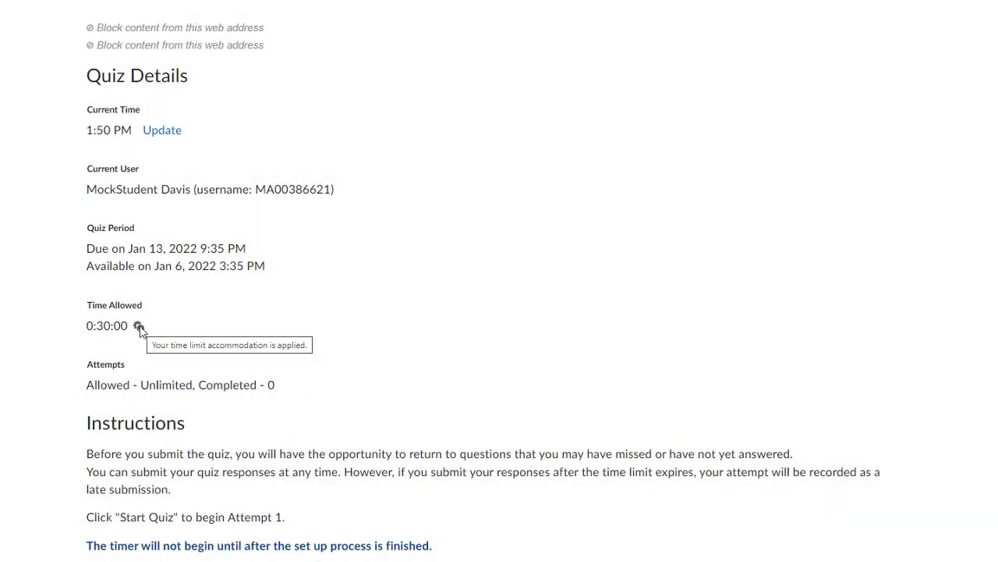